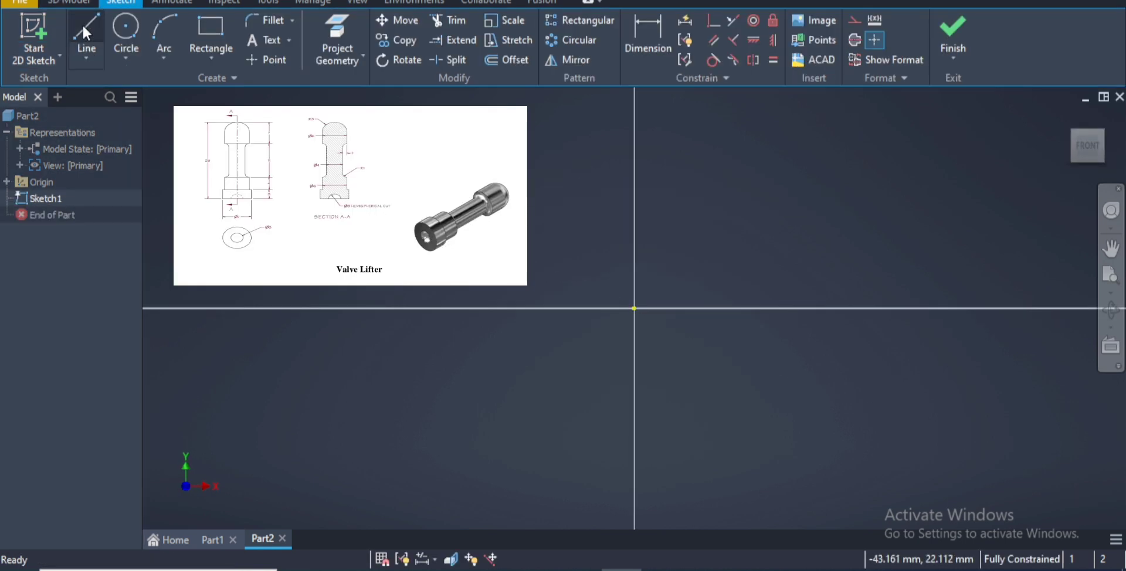
# Draw a 3.5 mm horizontal line from the origin and a 3 mm vertical line up from its end
pyautogui.click(85, 32)
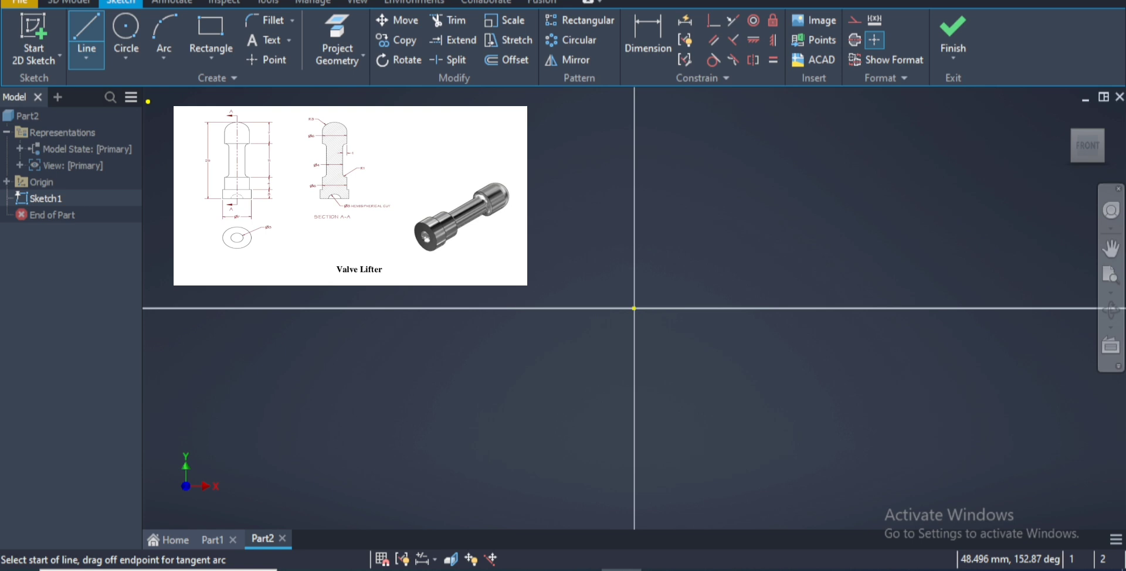
pyautogui.click(633, 307)
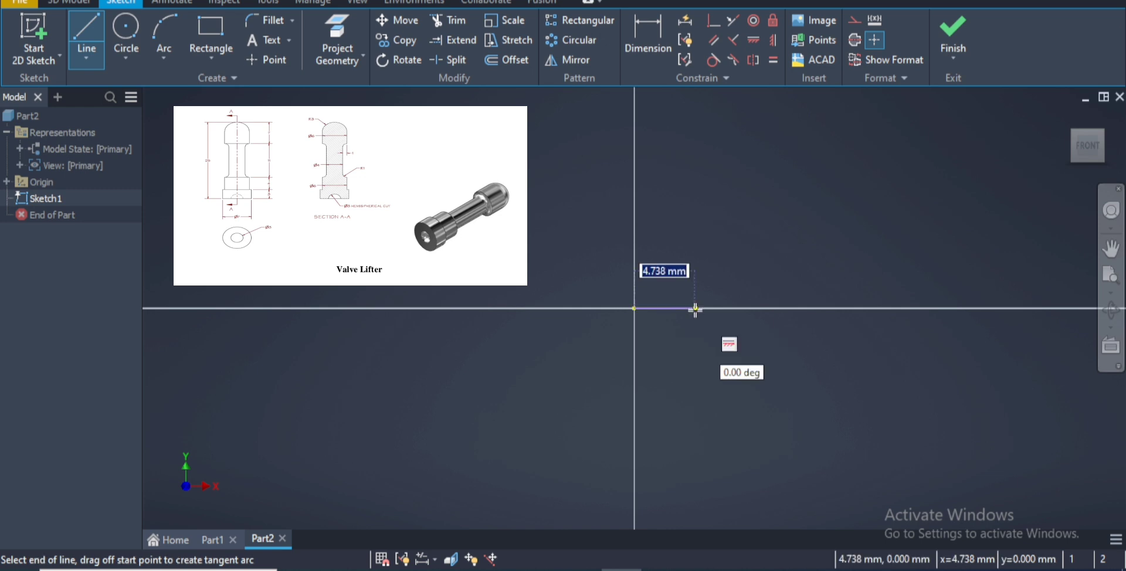
pyautogui.write('3.')
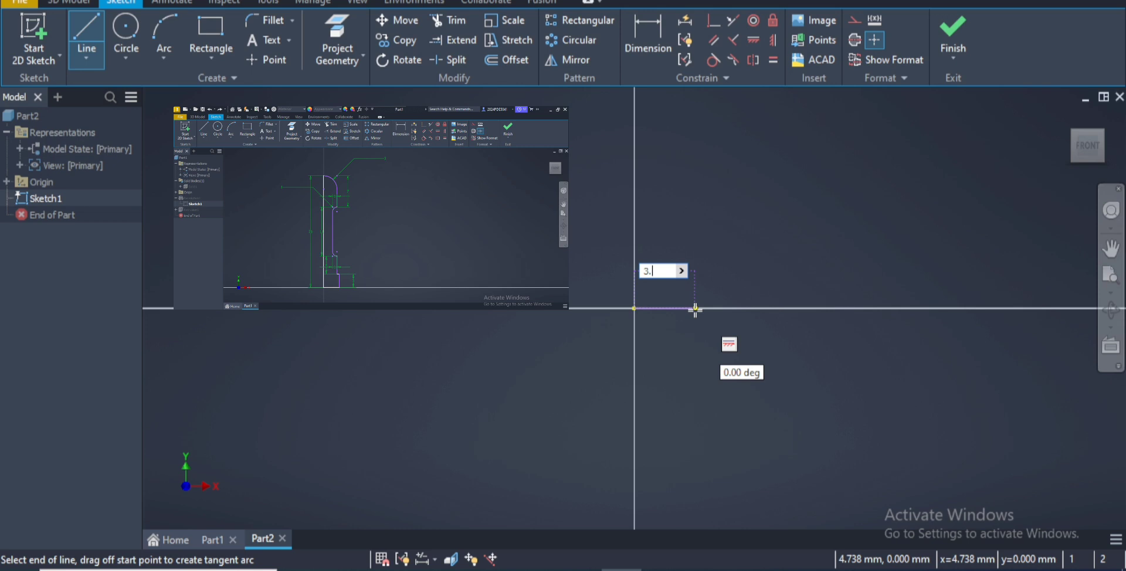
pyautogui.write('5')
pyautogui.press('Tab')
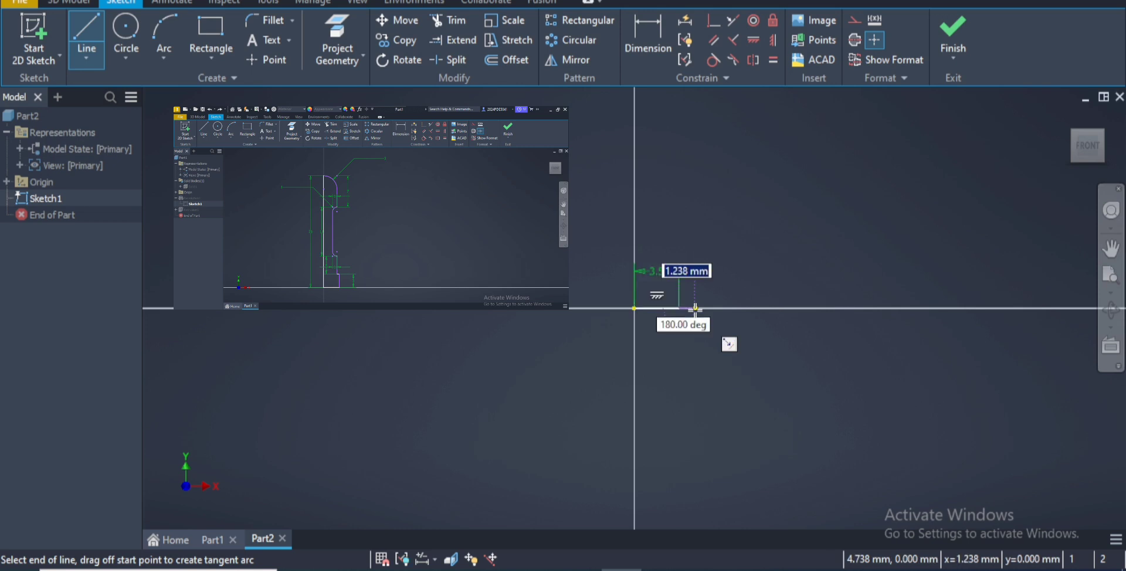
pyautogui.click(694, 307)
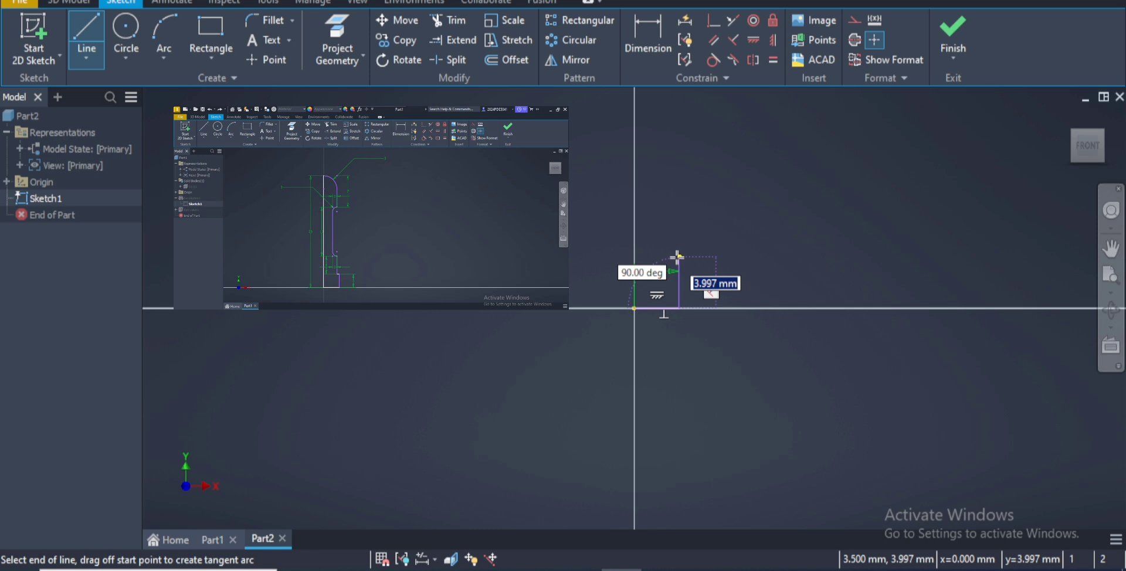
pyautogui.write('3')
pyautogui.press('Return')
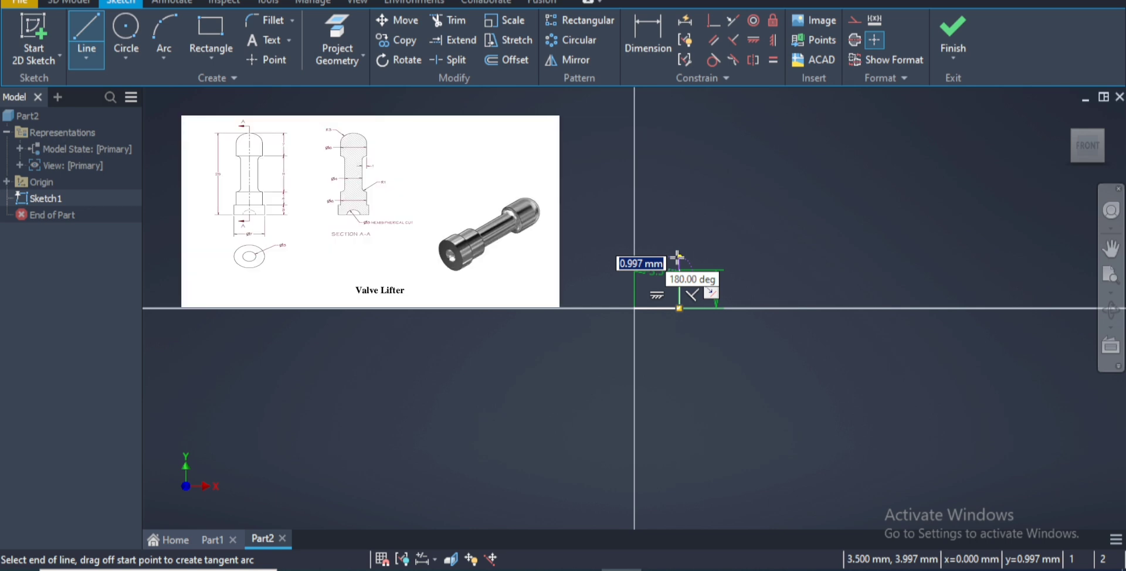
pyautogui.press('Escape')
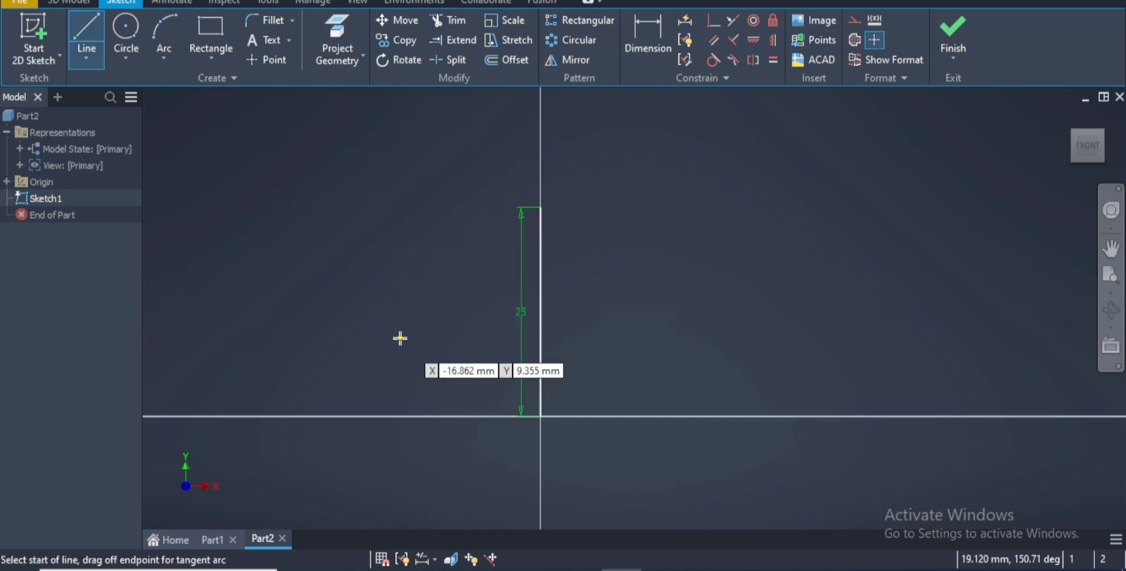
# Draw the base profile from the axis line's lower end: 3.5 mm horizontally, 3 mm up and a 0.5 mm step inward
pyautogui.click(540, 417)
pyautogui.write('3.')
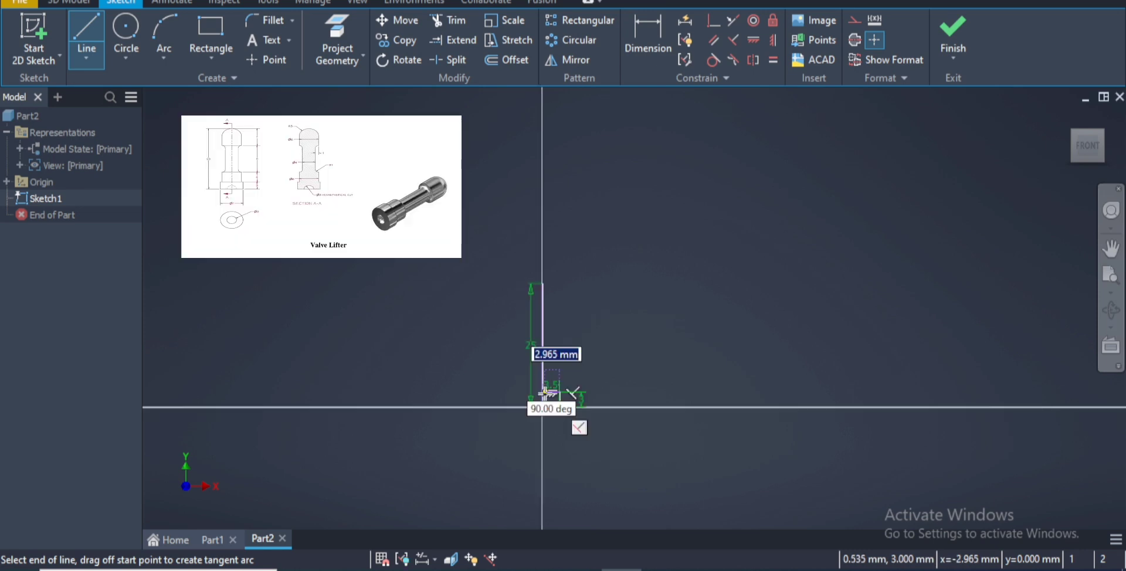
pyautogui.scroll(3, 544, 392)
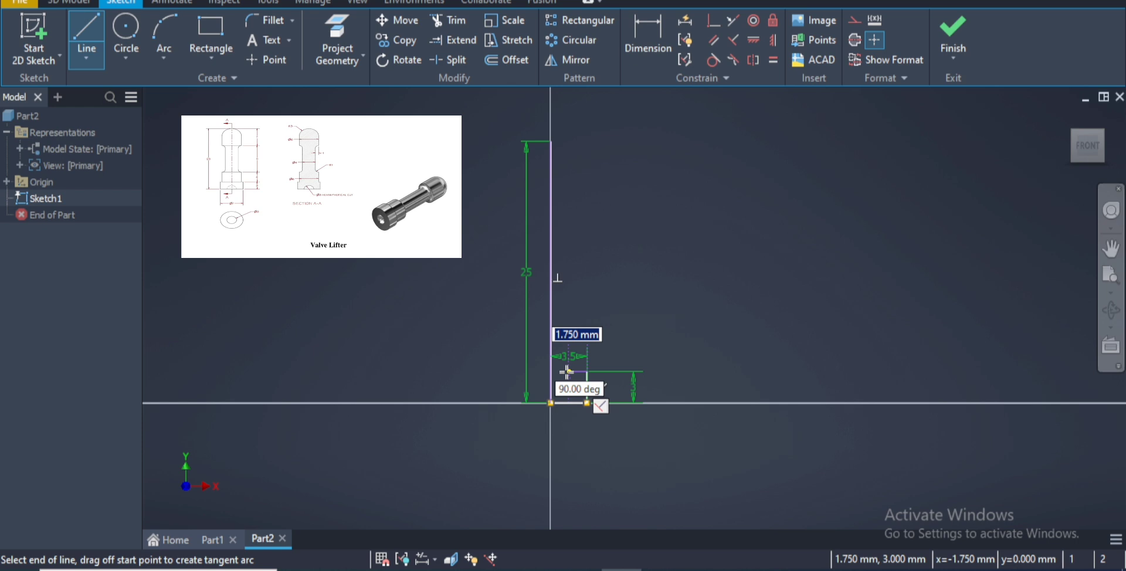
pyautogui.scroll(2, 577, 329)
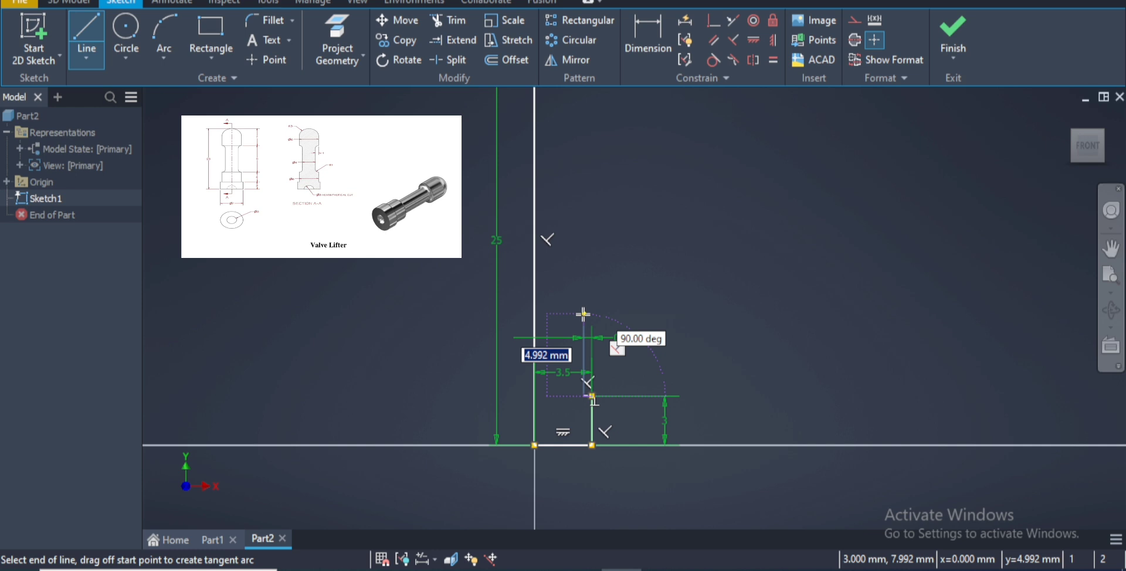
# Continue the profile 4 mm up, 1 mm inward, 11 mm up the neck, 1 mm outward and up level with the 25 mm axis line's top
pyautogui.write('4')
pyautogui.press('Return')
pyautogui.write('1')
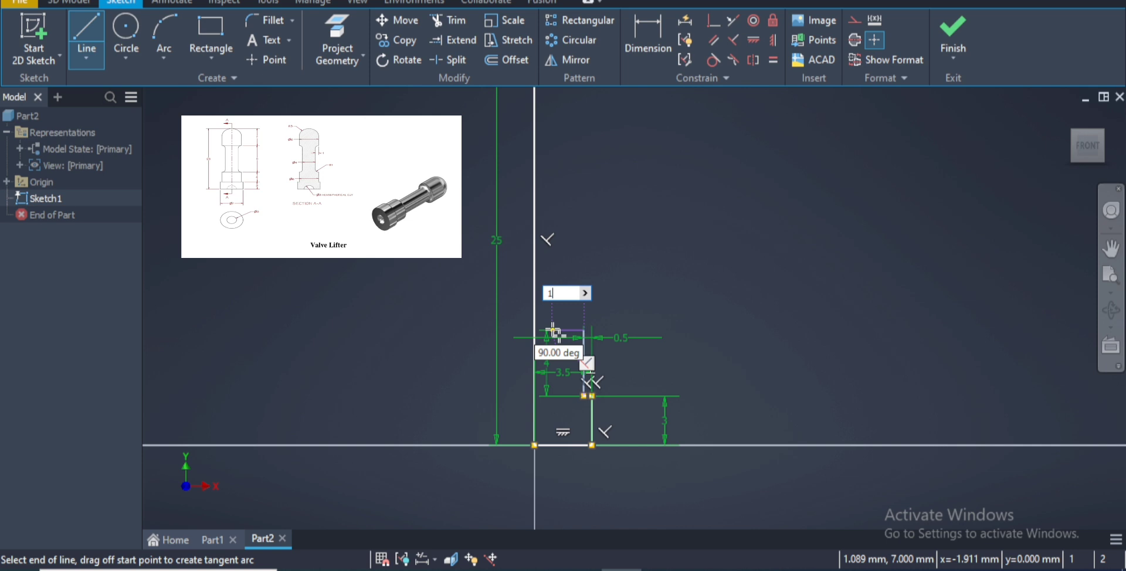
pyautogui.press('Return')
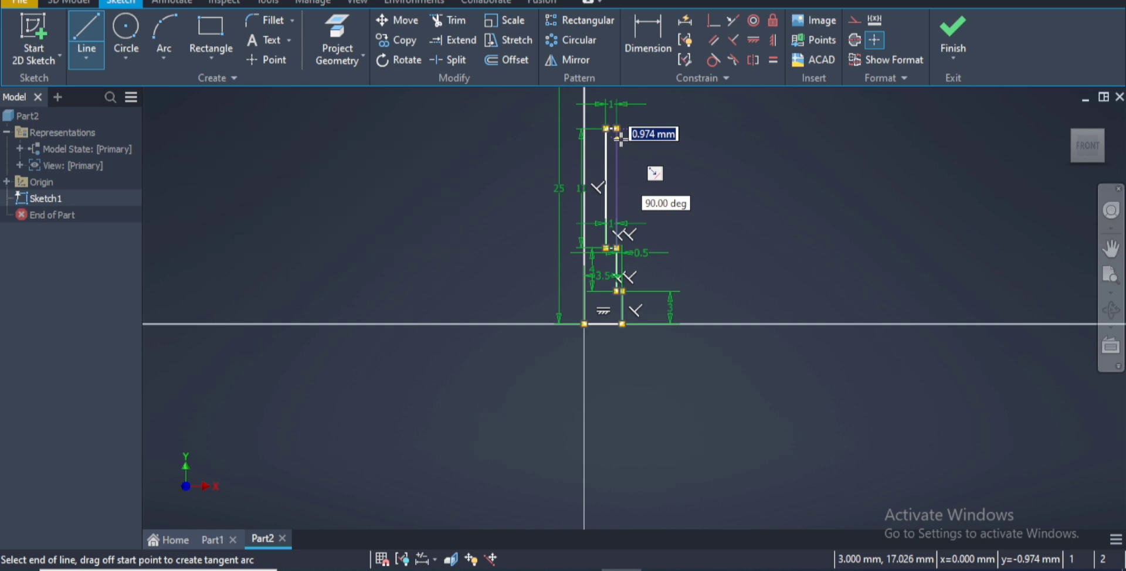
pyautogui.moveTo(619, 136); pyautogui.dragTo(511, 237, button='middle')
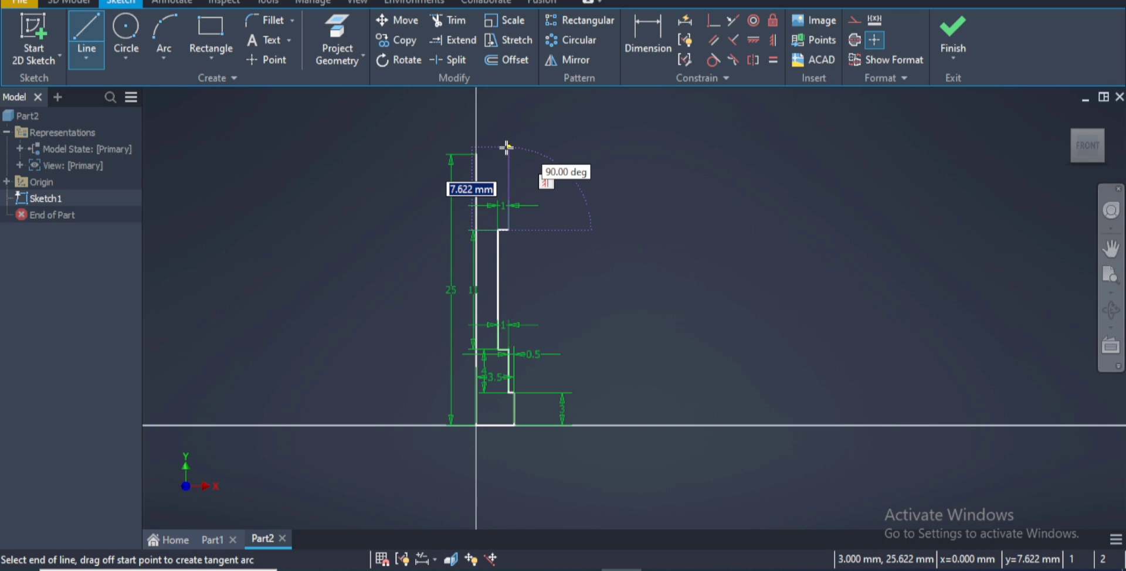
pyautogui.click(508, 154)
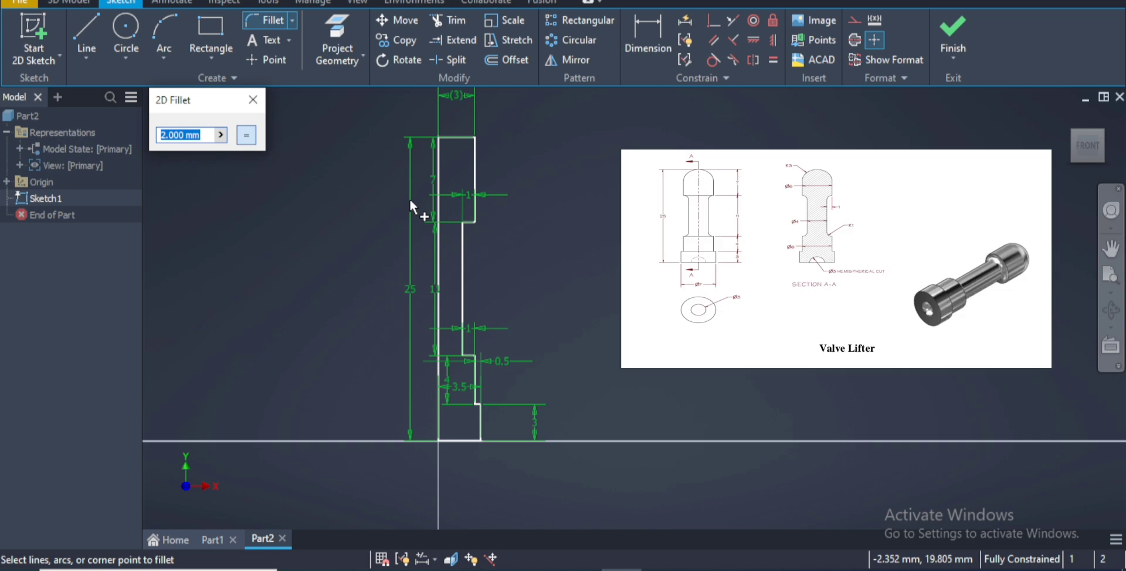
# Fillet the neck corners with a 1 mm radius and the head's top outer corner with a 3 mm radius
pyautogui.write('1')
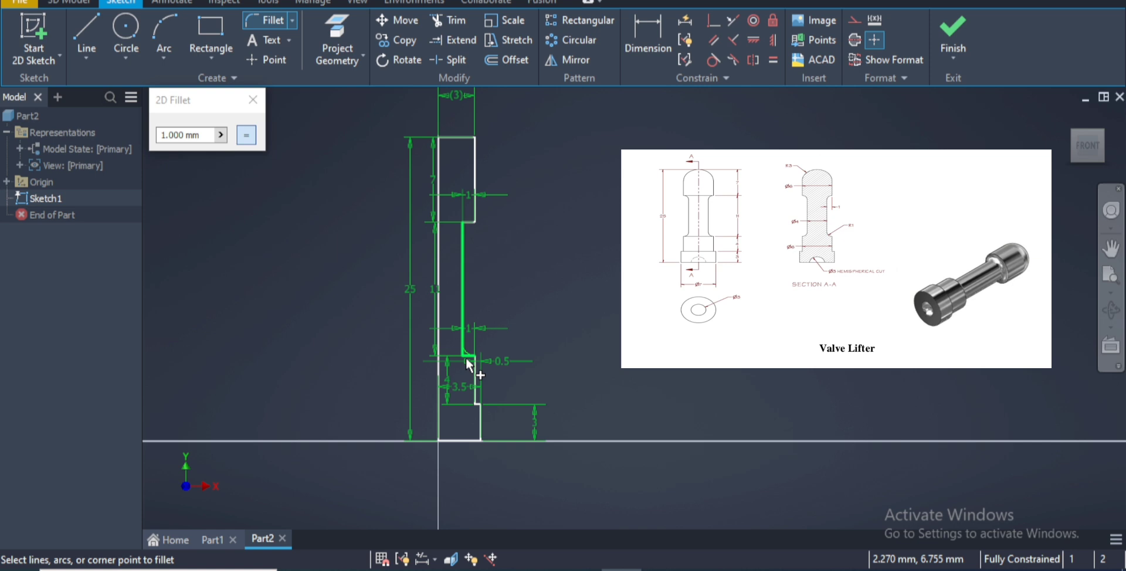
pyautogui.click(467, 363)
pyautogui.write('3')
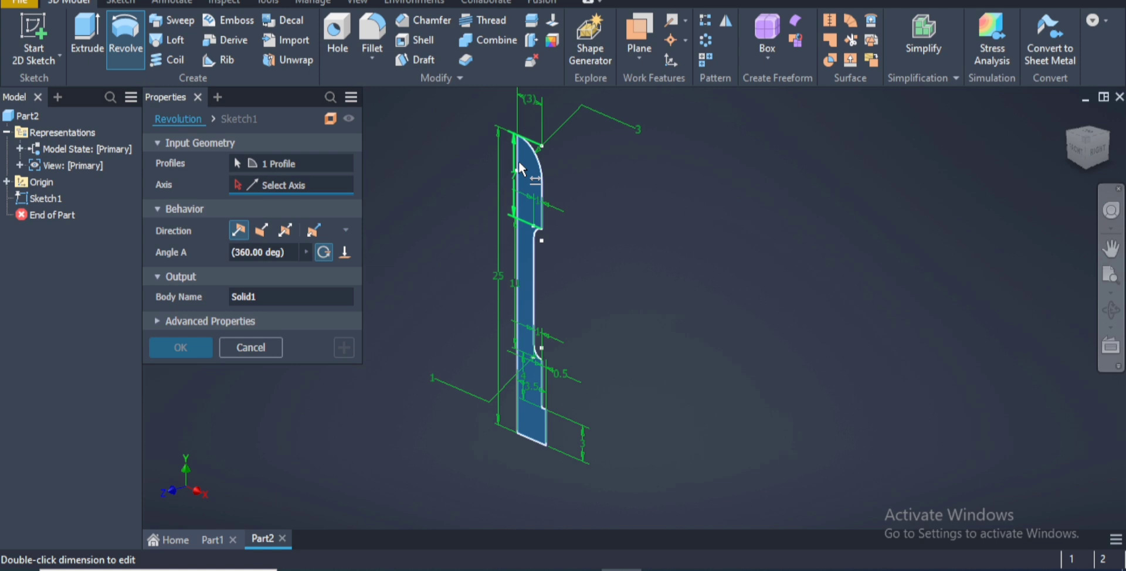
# Revolve the closed profile 360 degrees around its vertical centre line into a new solid
pyautogui.scroll(1, 518, 160)
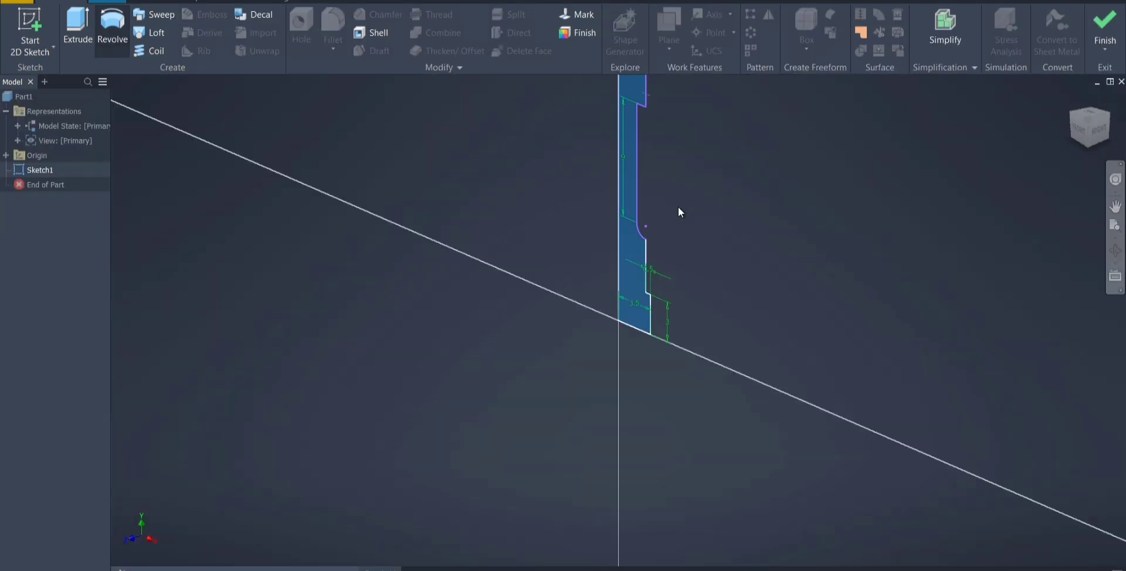
pyautogui.press('r')
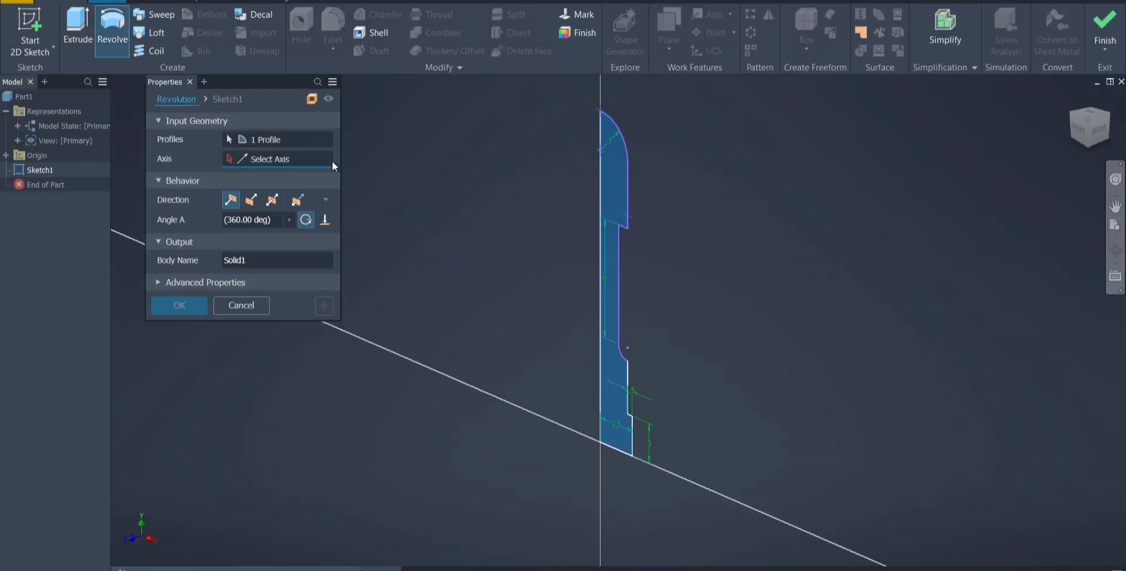
pyautogui.click(600, 200)
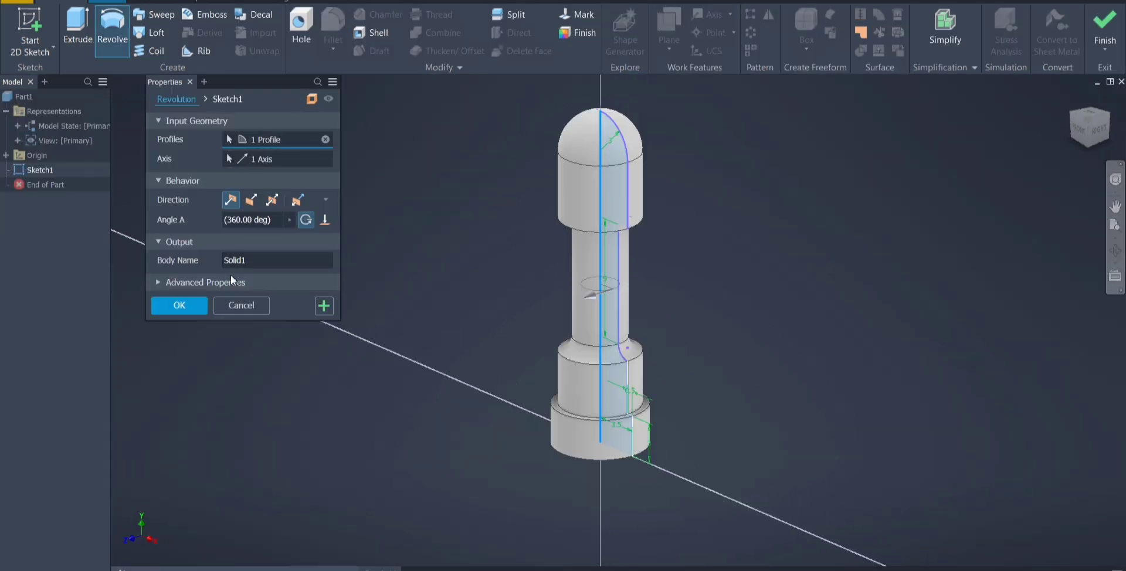
pyautogui.click(165, 303)
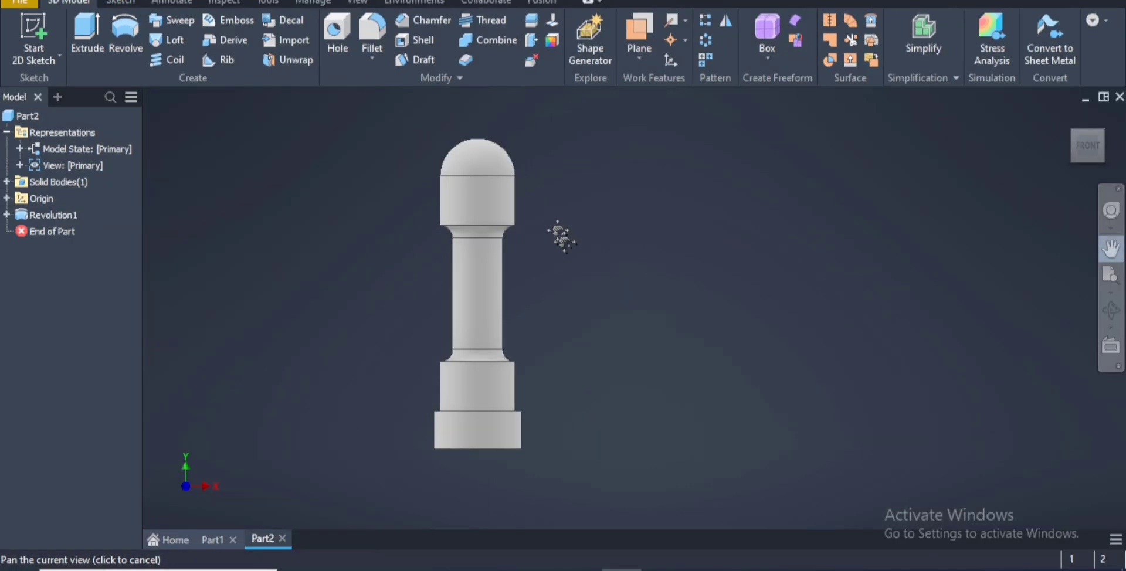
# Create a new sketch on the flat circular bottom face of the revolved body
pyautogui.moveTo(562, 237); pyautogui.dragTo(596, 233)
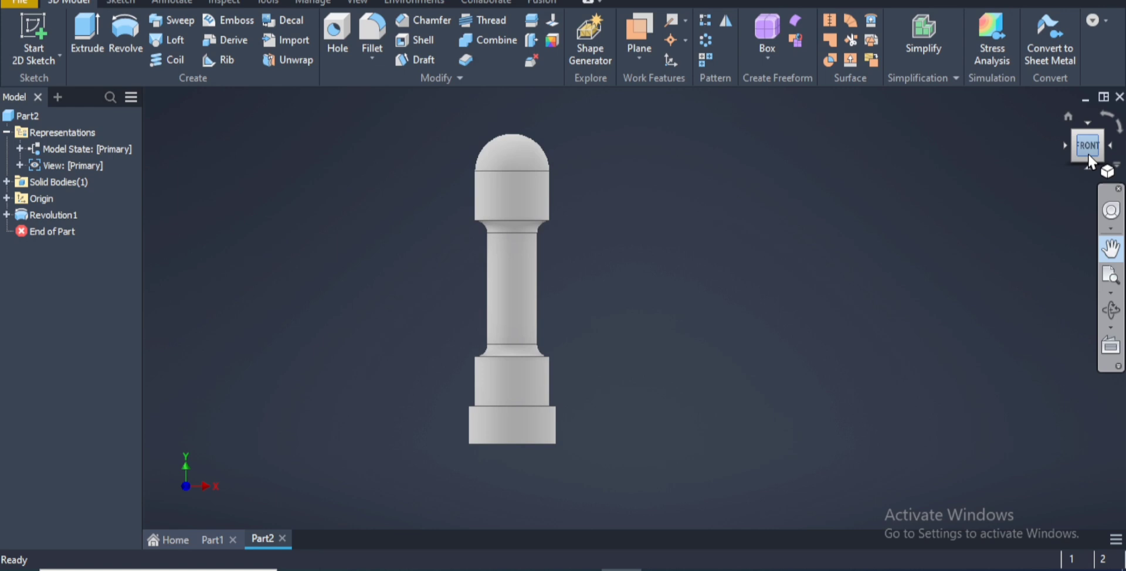
pyautogui.click(1088, 158)
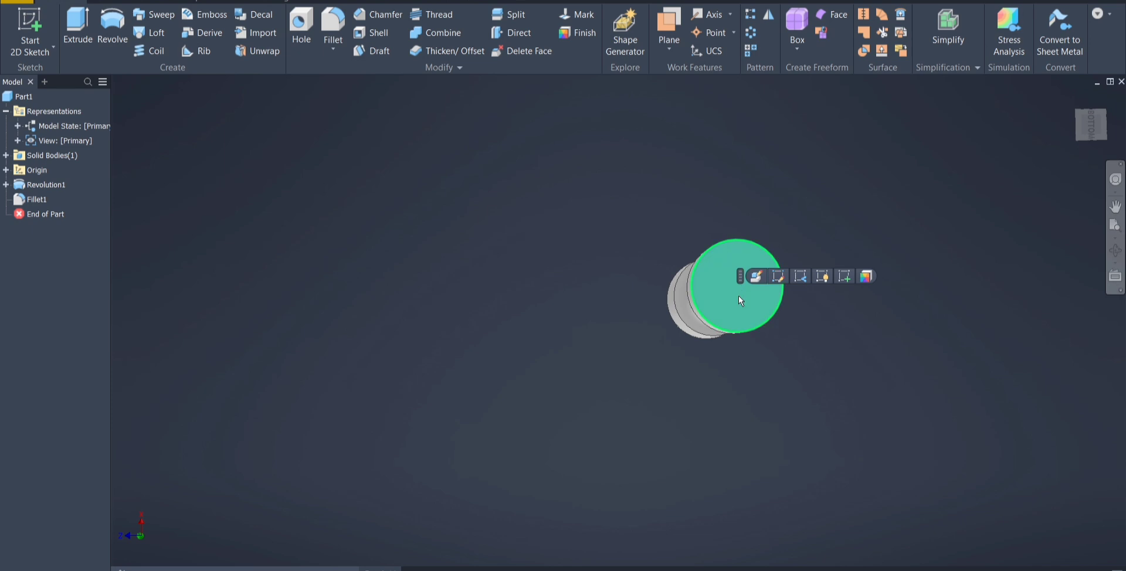
pyautogui.click(844, 275)
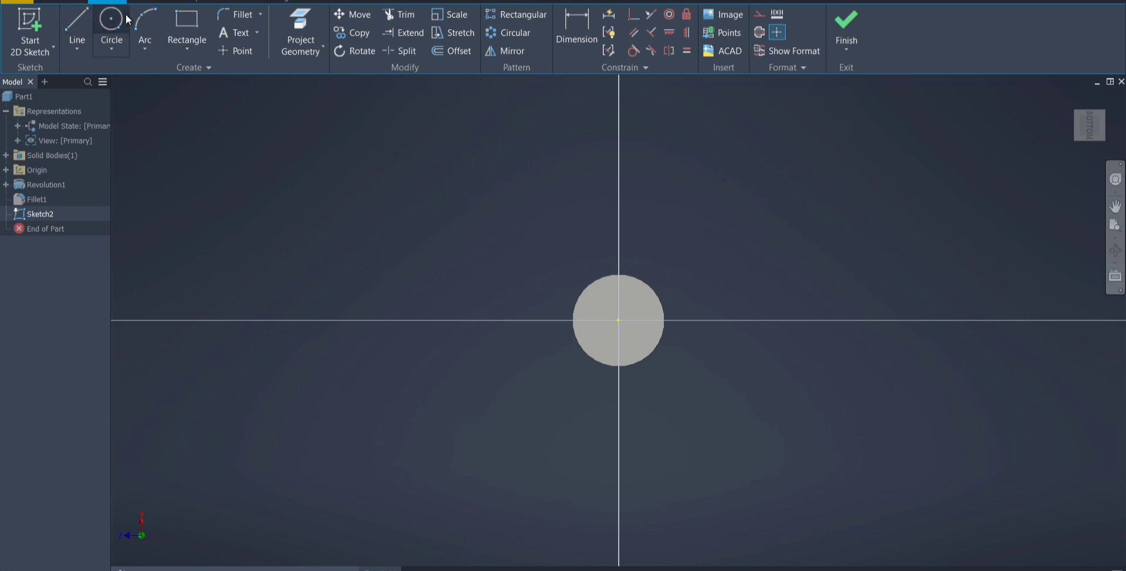
# Draw a 4 mm diameter circle centred on the origin of the bottom face
pyautogui.click(68, 2)
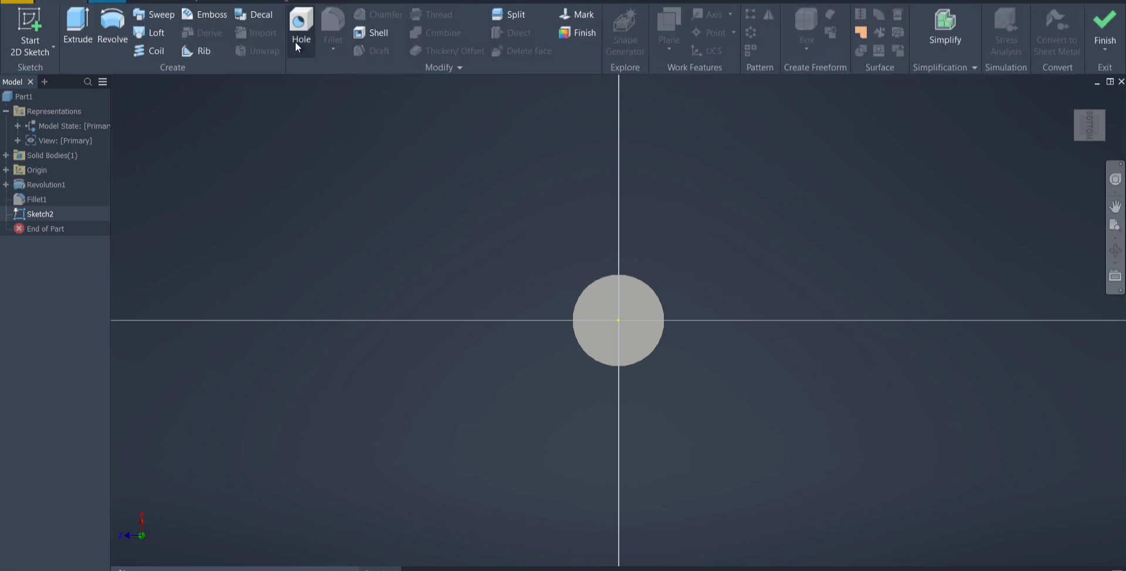
pyautogui.click(107, 2)
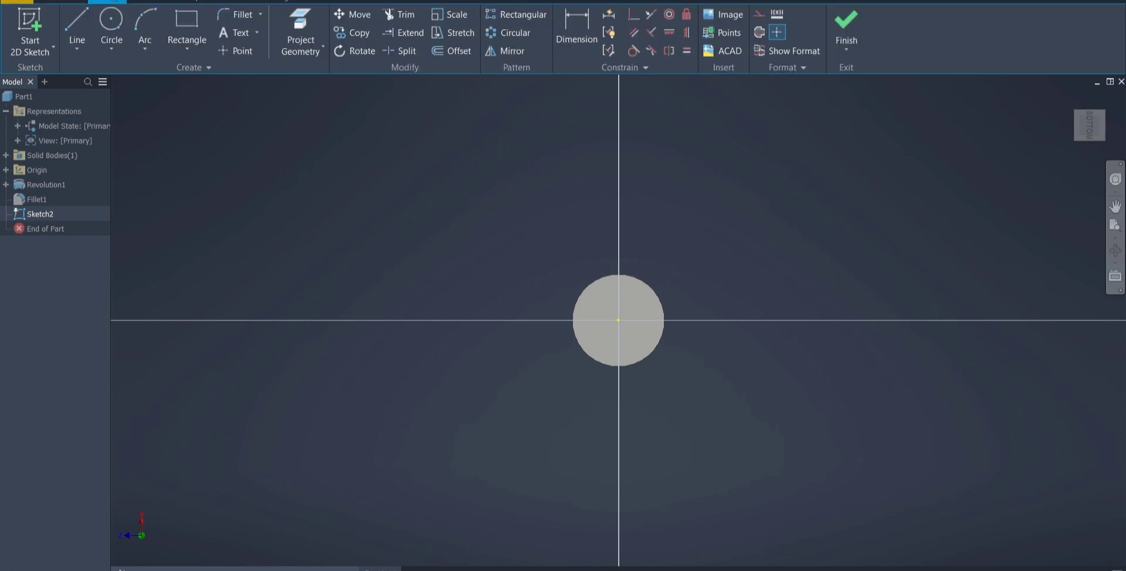
pyautogui.click(111, 26)
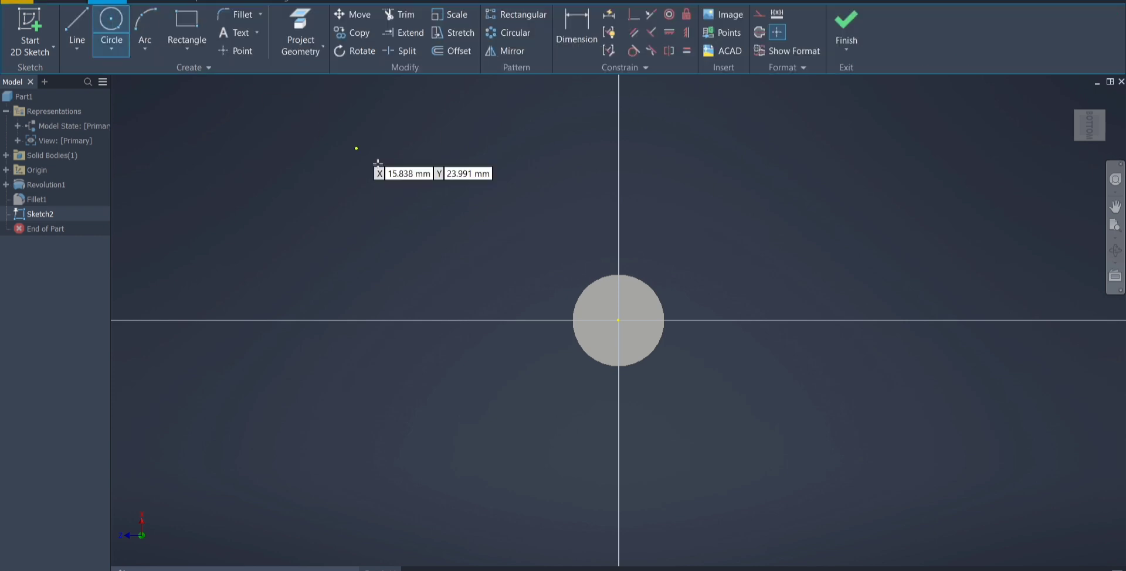
pyautogui.click(617, 320)
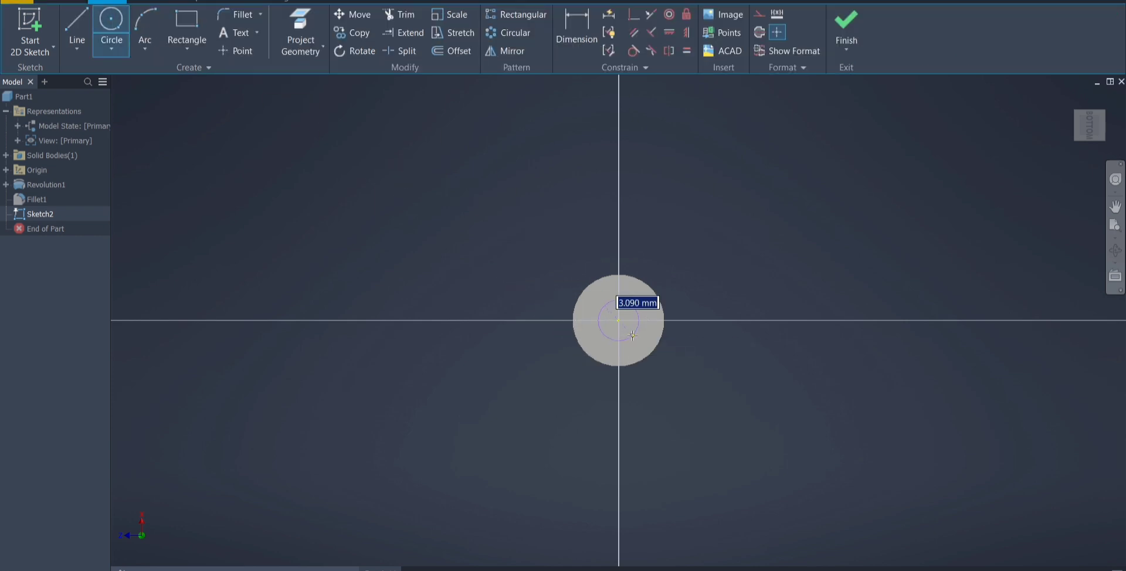
pyautogui.write('4')
pyautogui.press('Return')
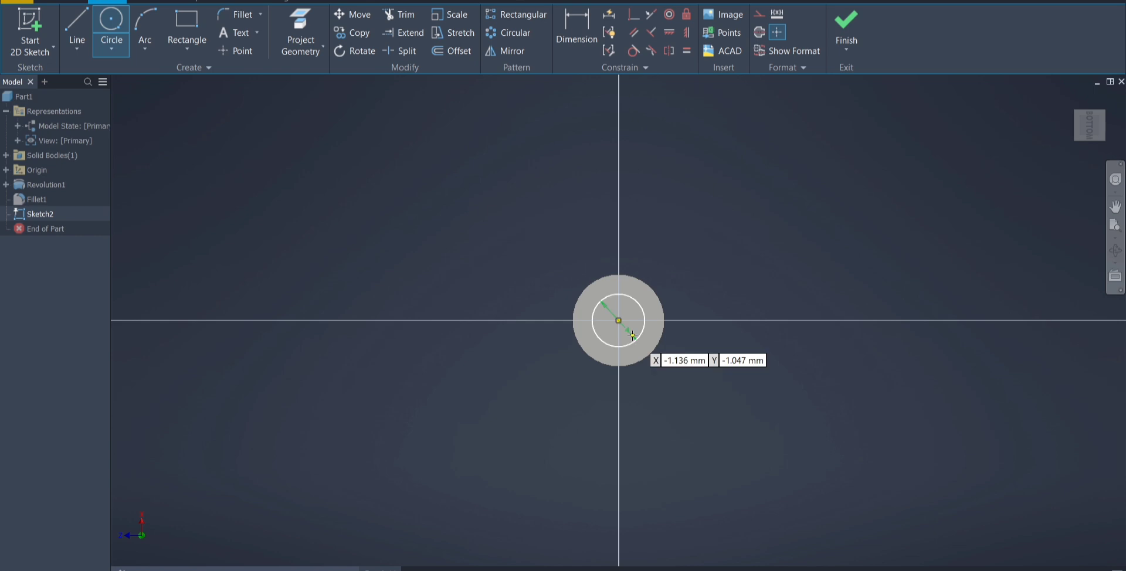
pyautogui.moveTo(1086, 135); pyautogui.dragTo(1086, 130)
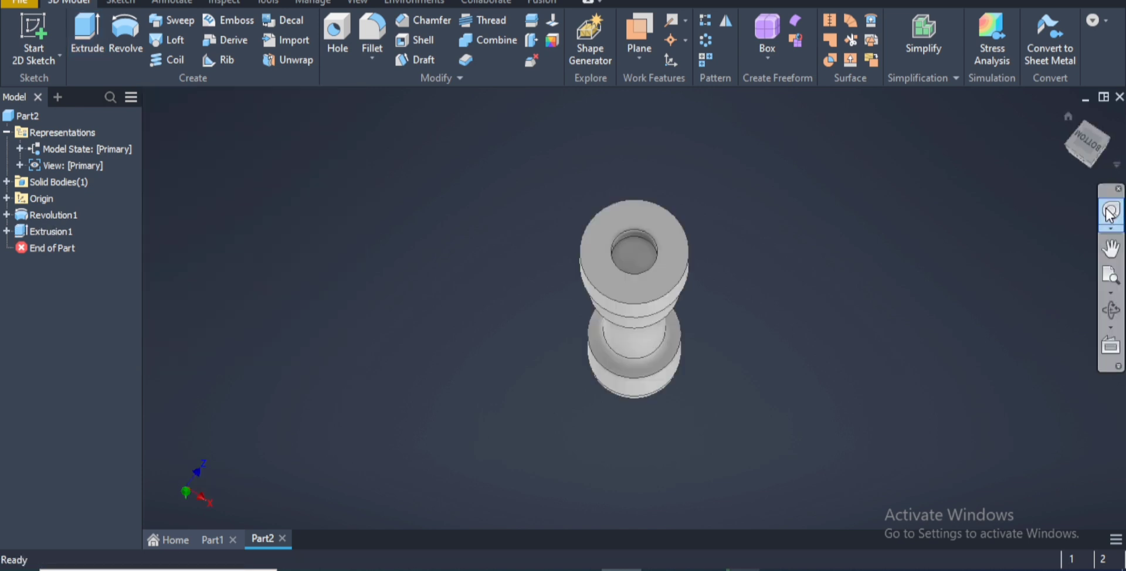
pyautogui.click(1109, 214)
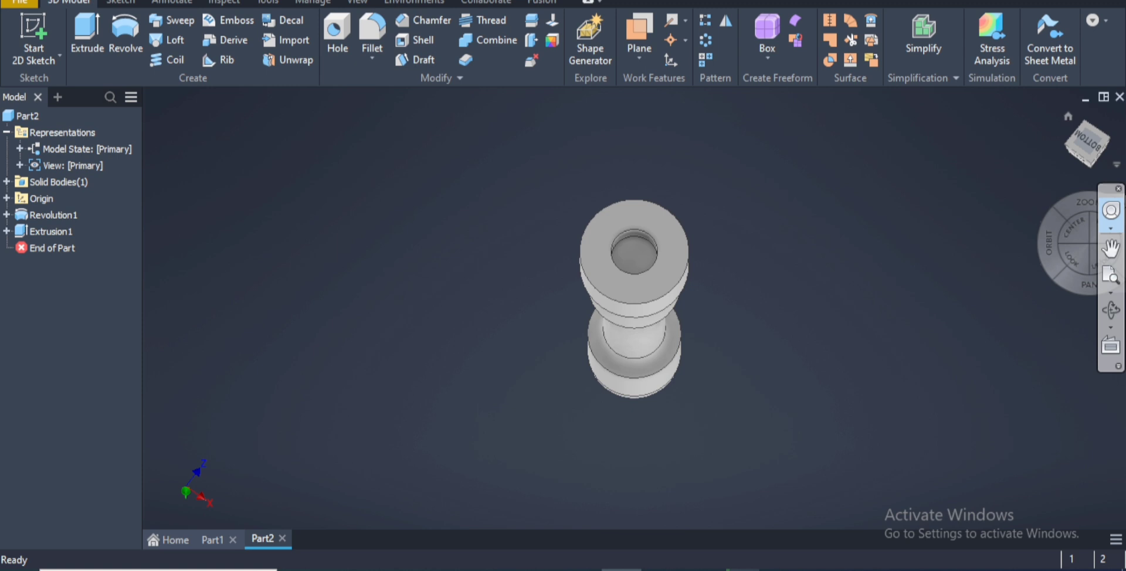
pyautogui.press('Escape')
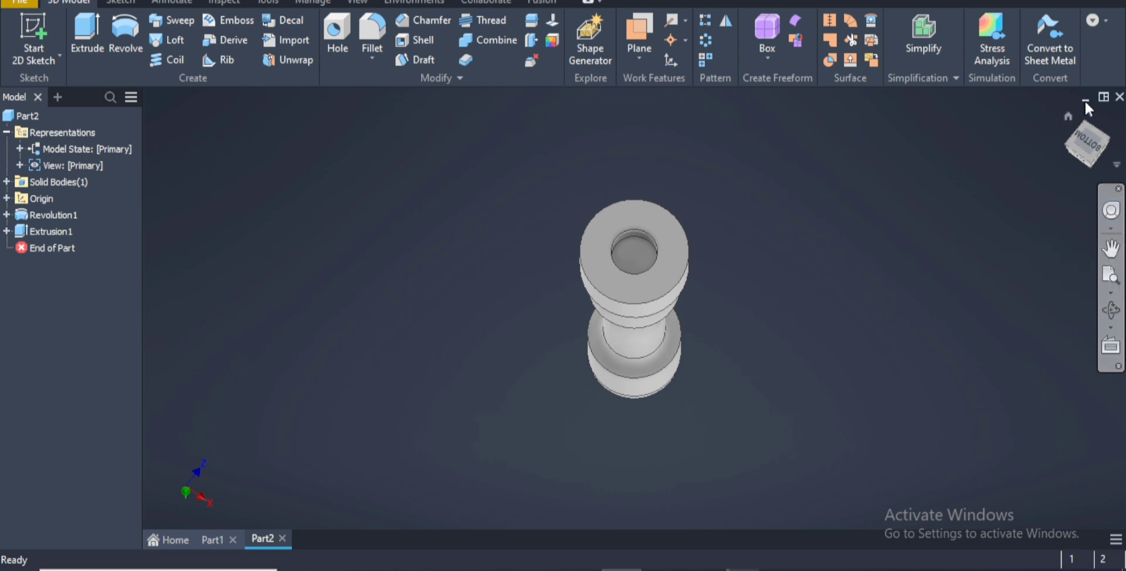
pyautogui.click(1081, 145)
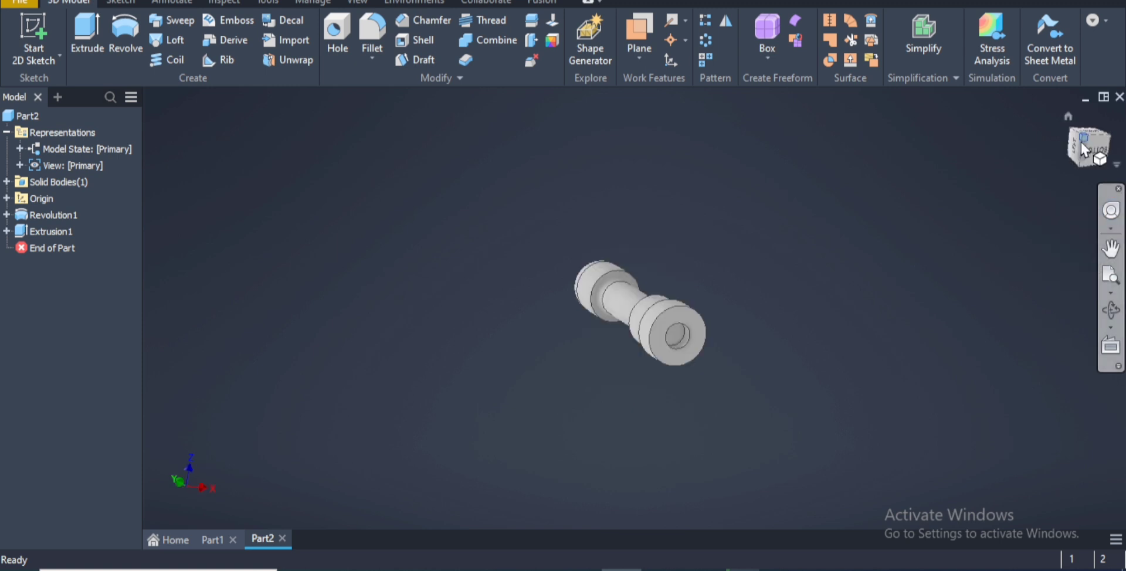